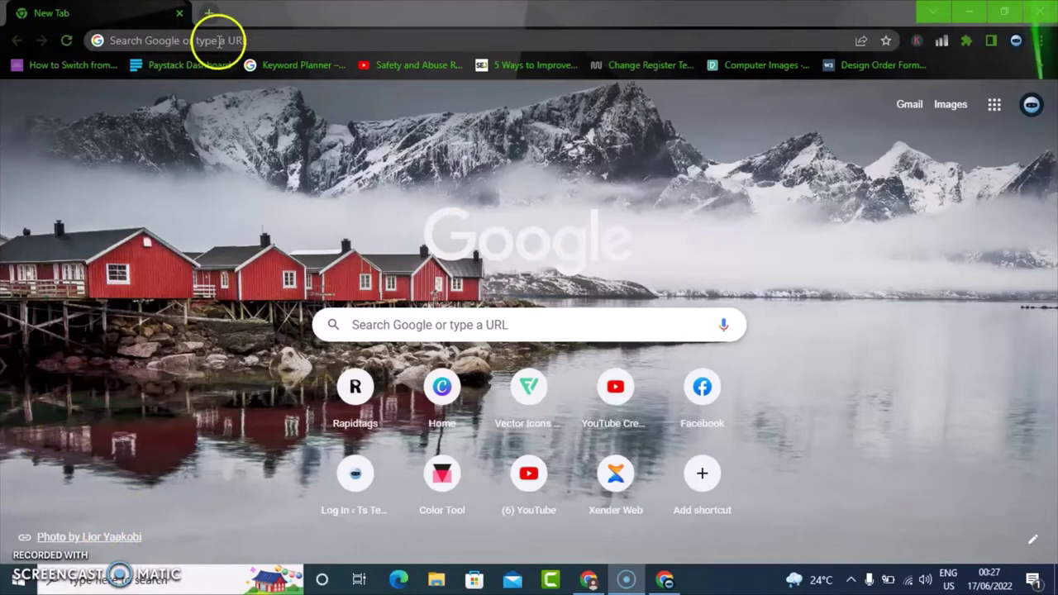
# Step: Load canva.com in Chrome from the address-bar suggestion for 'can'
pyautogui.click(220, 41)
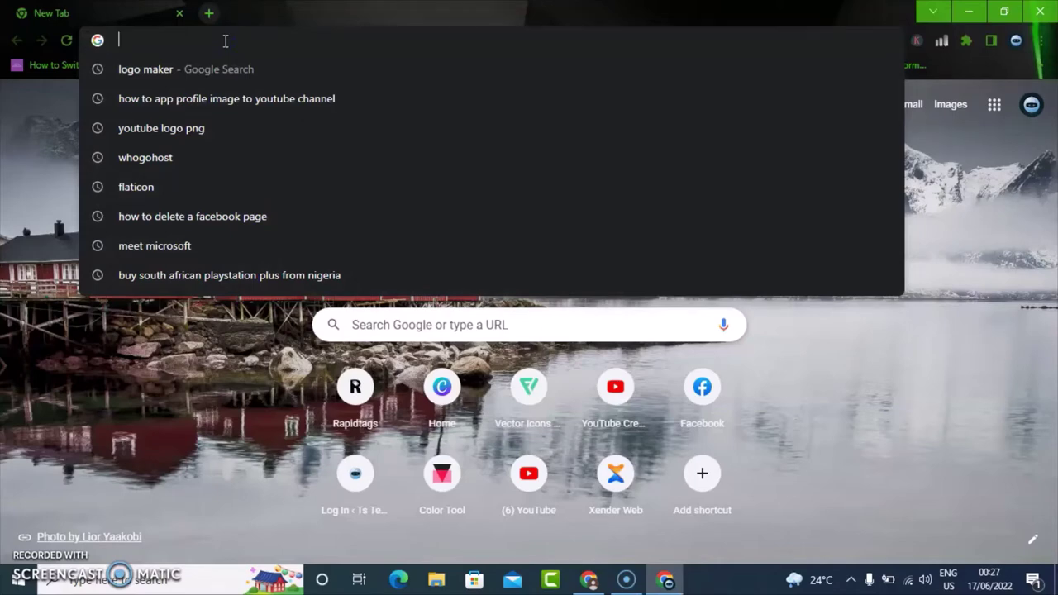
pyautogui.write('canva.com')
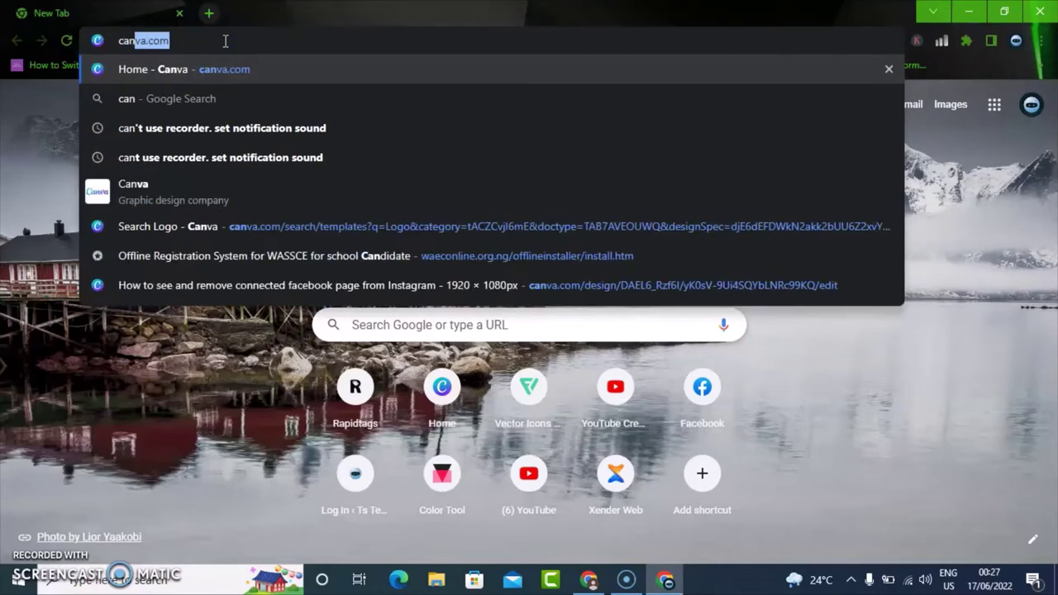
pyautogui.press('Return')
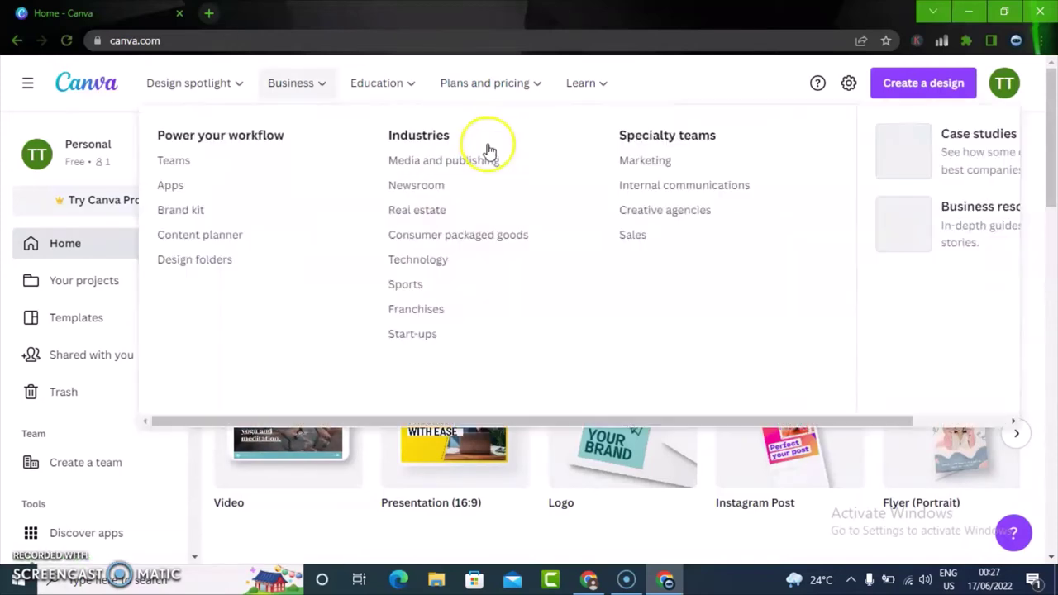
# Step: Search Canva's templates for 'tech logo' and choose the Technology Logo suggestion
pyautogui.moveTo(496, 83)
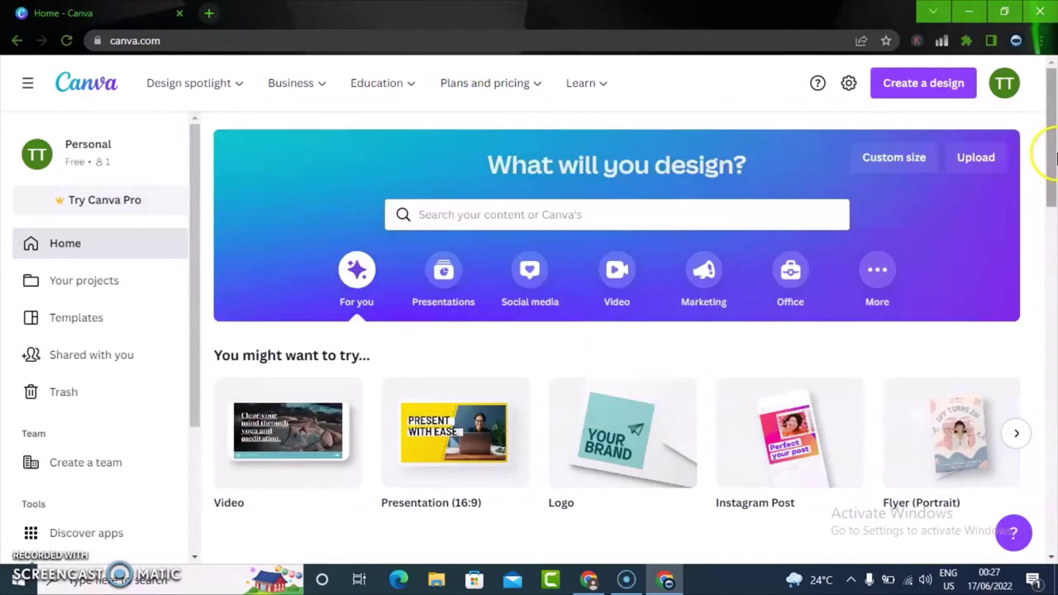
pyautogui.moveTo(583, 83)
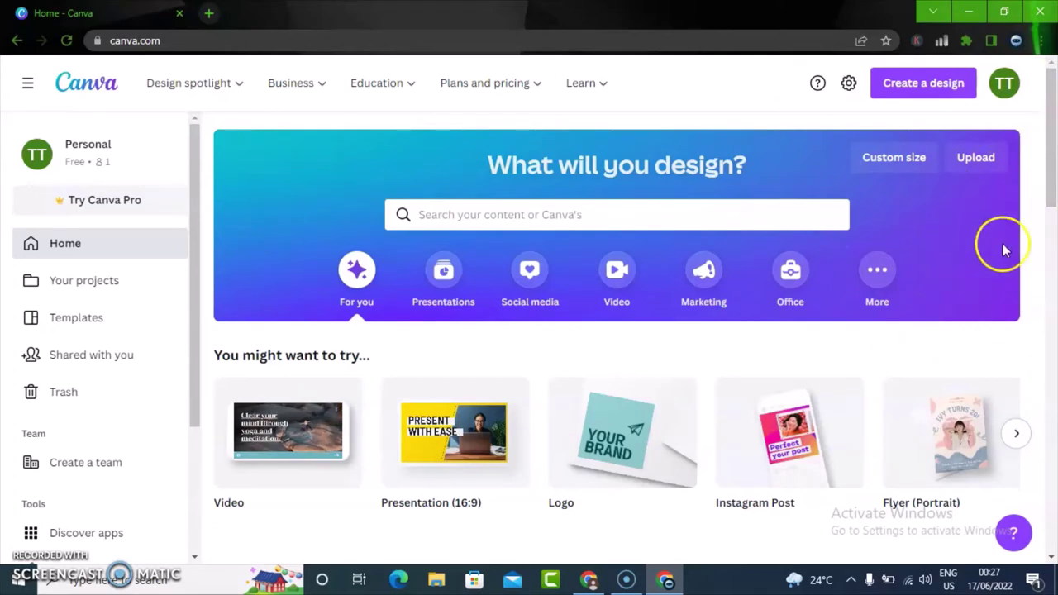
pyautogui.click(517, 216)
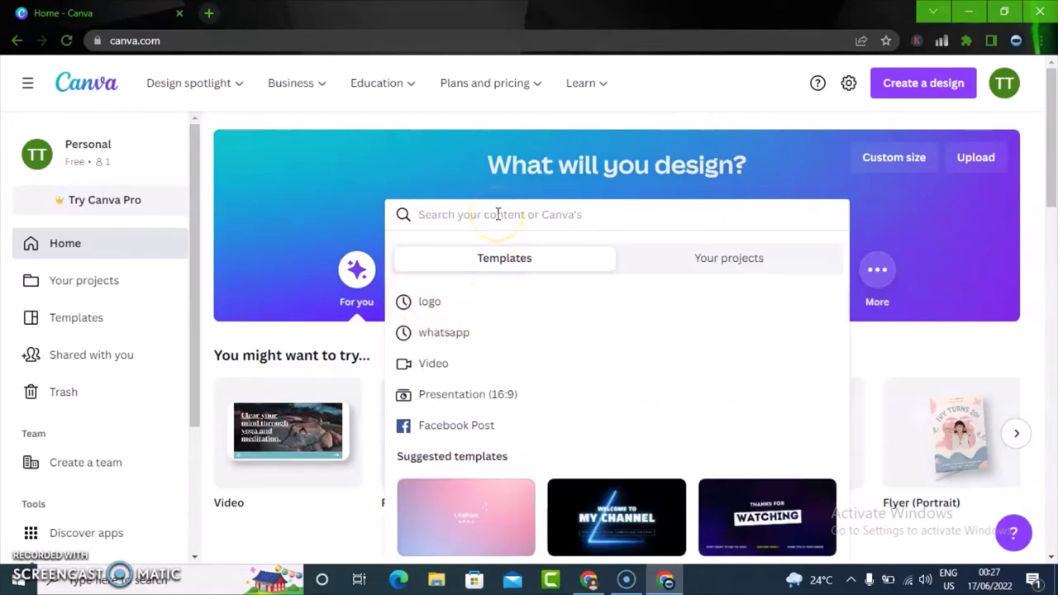
pyautogui.write('lo')
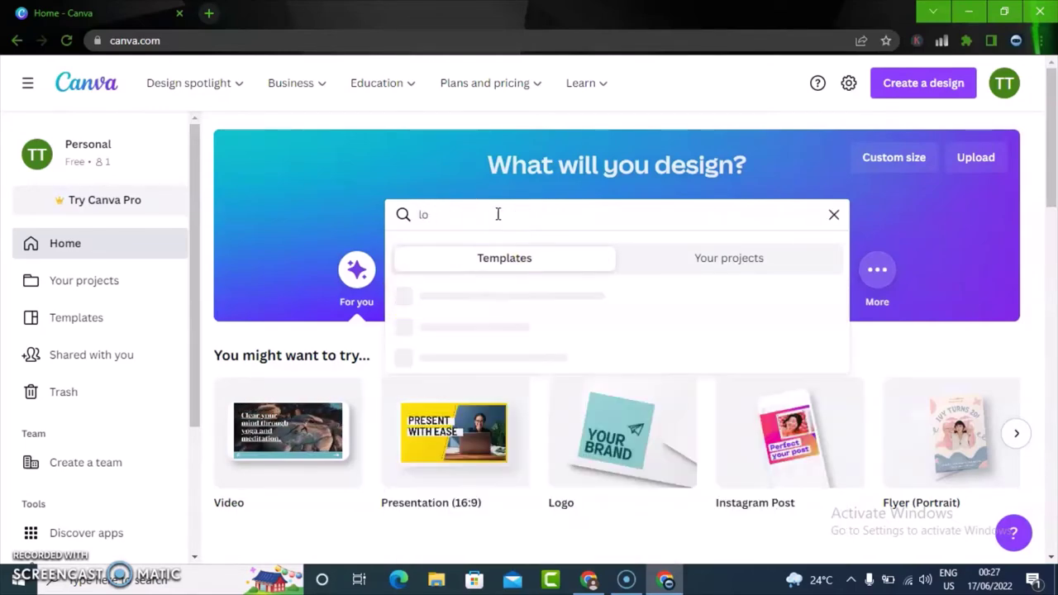
pyautogui.write('go')
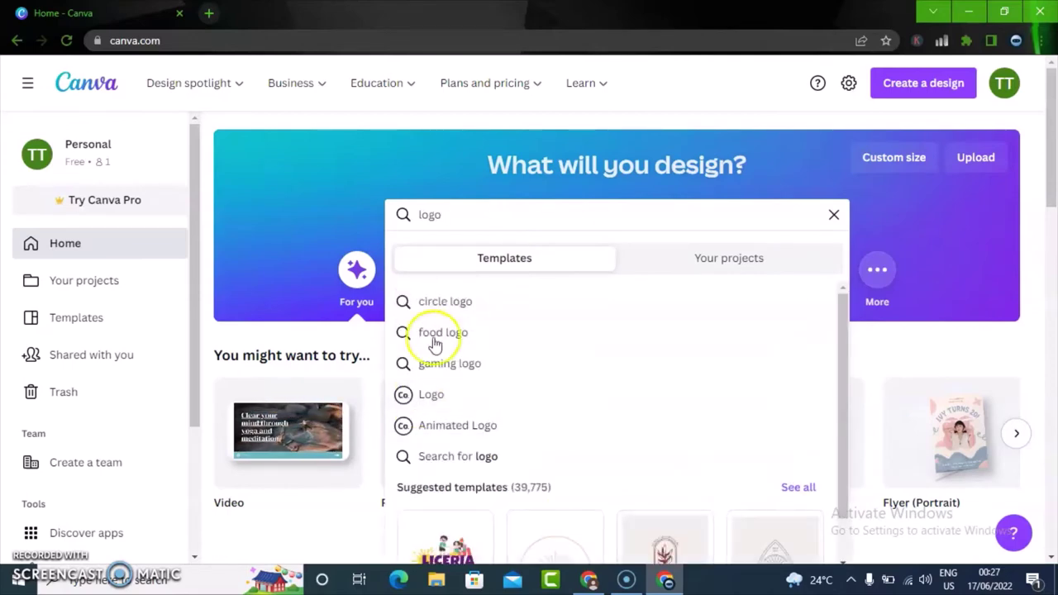
pyautogui.click(418, 215)
pyautogui.write('tech')
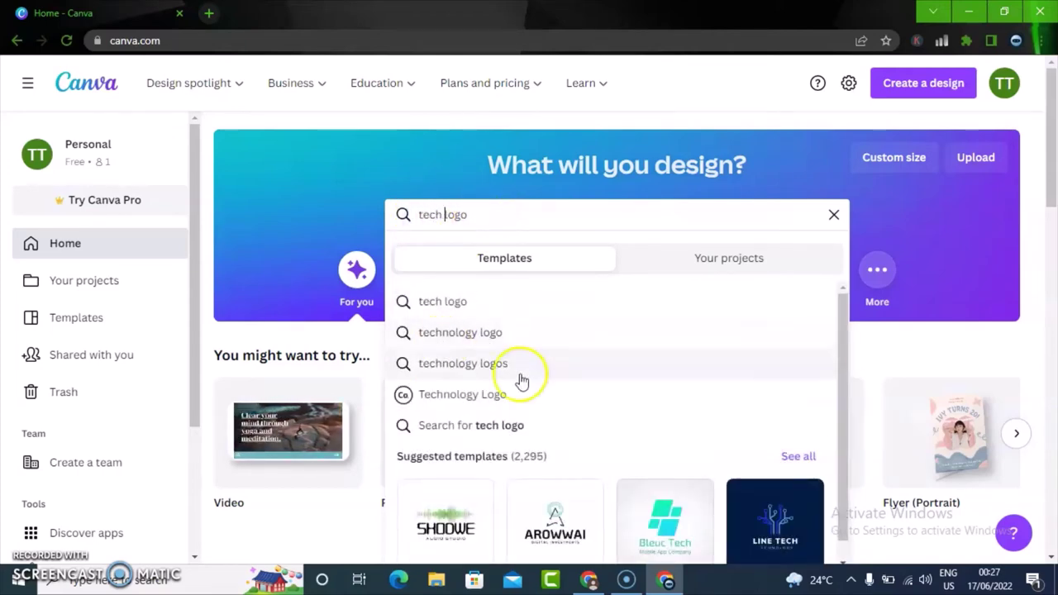
pyautogui.click(444, 400)
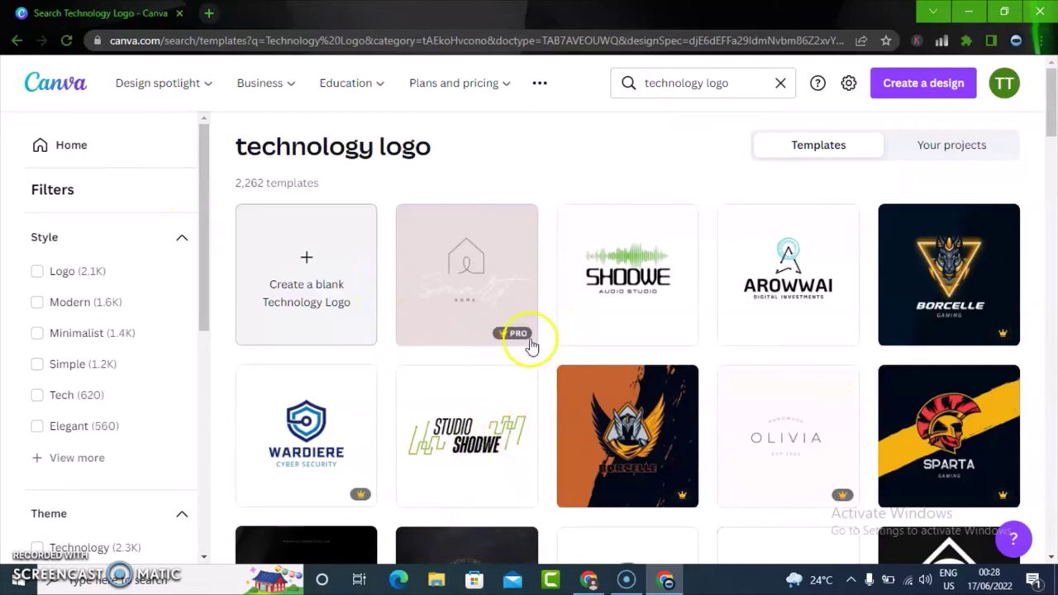
# Step: Filter the technology logo results by Price to Free templates only
pyautogui.moveTo(513, 334)
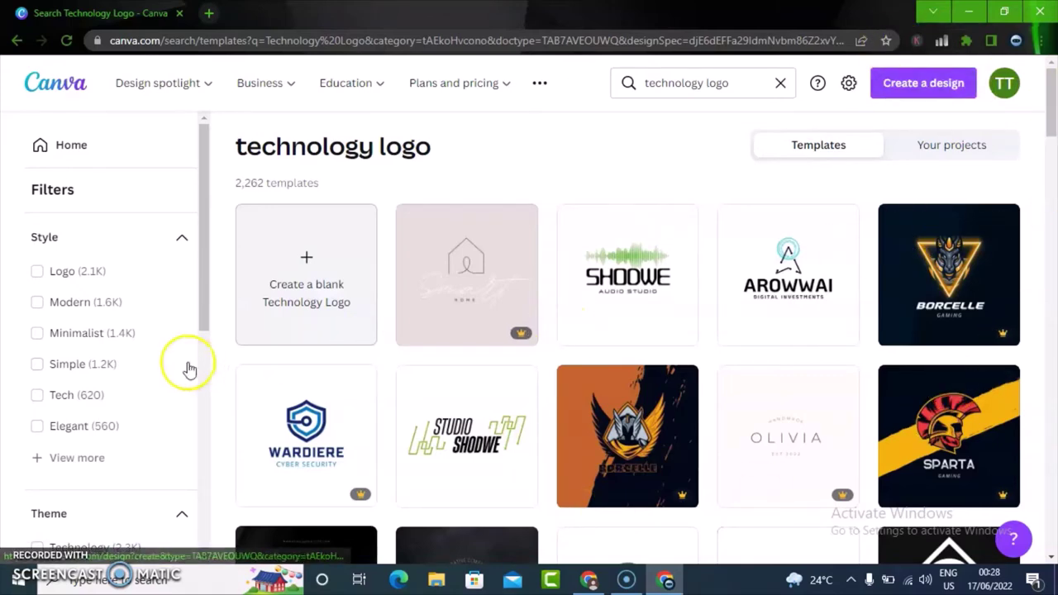
pyautogui.moveTo(205, 283); pyautogui.dragTo(207, 529)
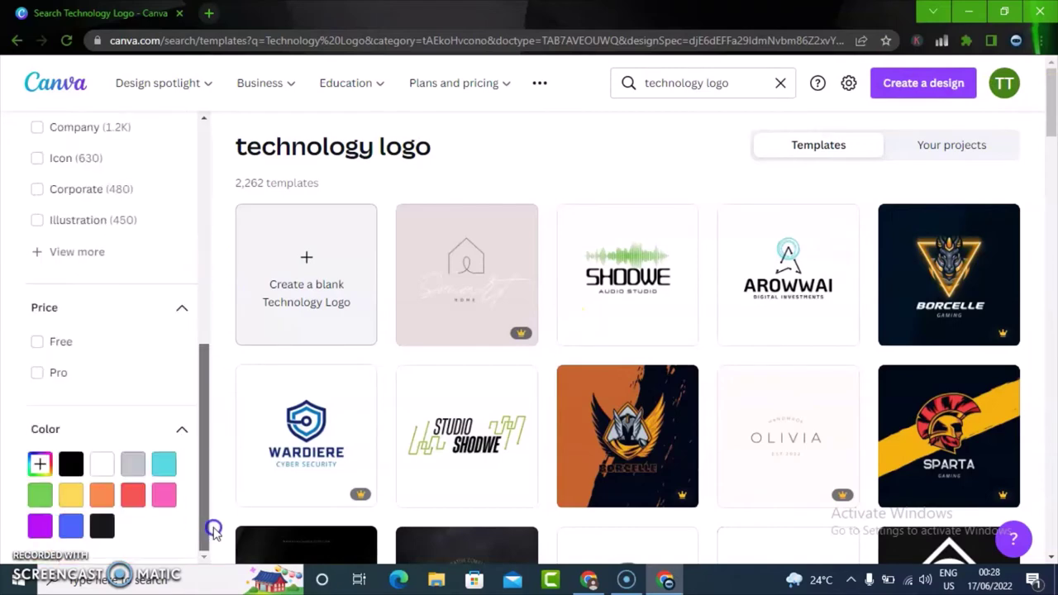
pyautogui.click(37, 343)
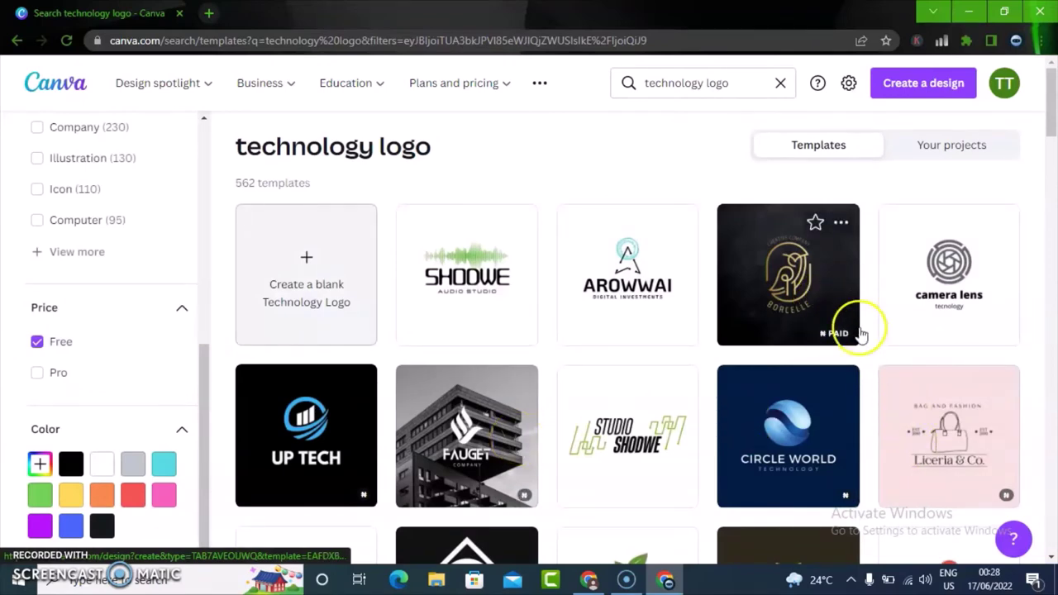
# Step: Scroll through the free technology logo results to find the purple Sparkclo template
pyautogui.moveTo(842, 333)
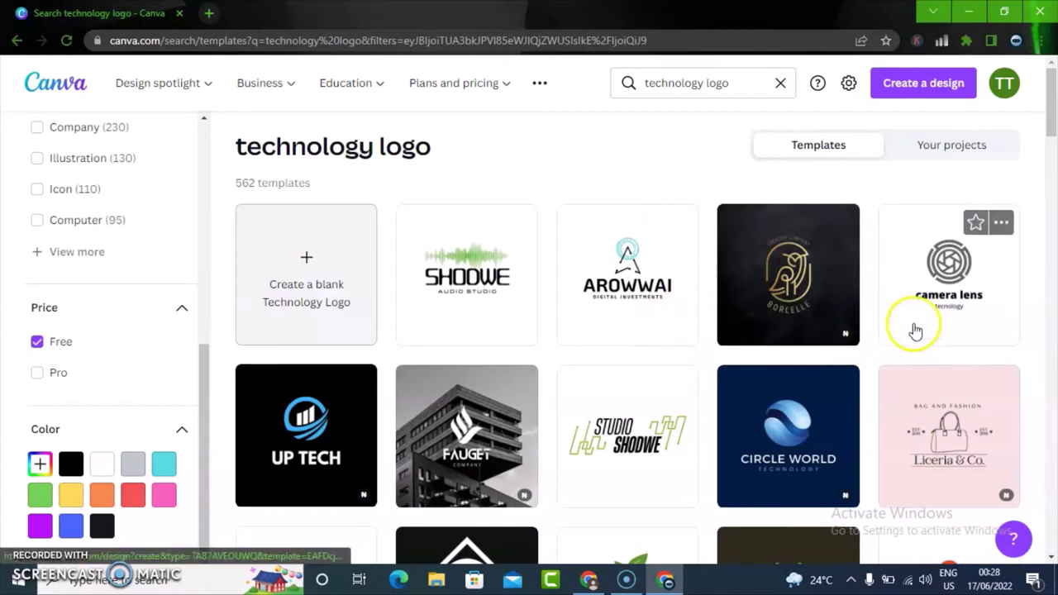
pyautogui.scroll(-3, 1052, 136)
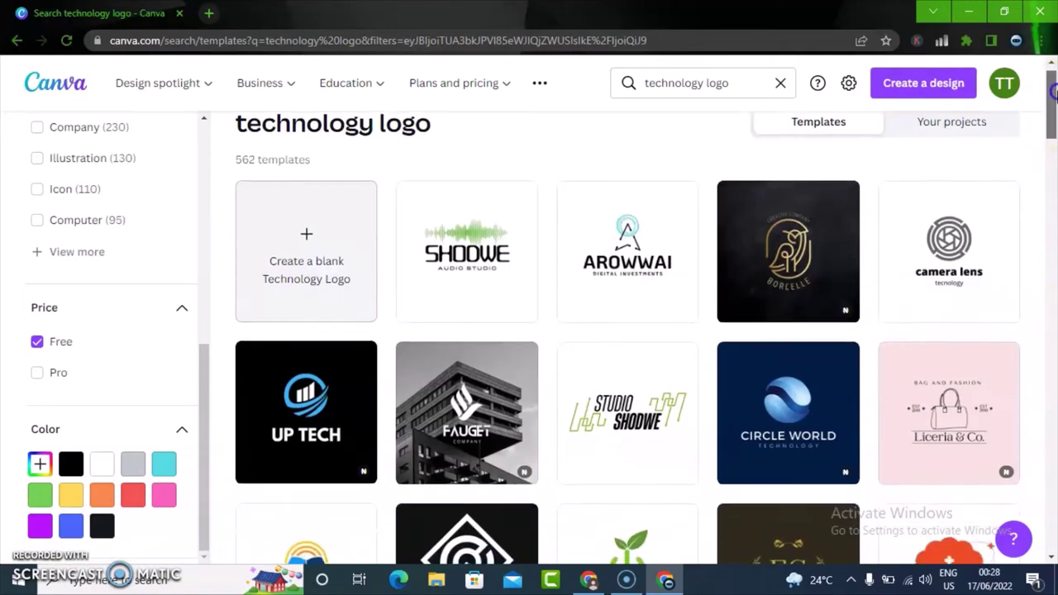
pyautogui.scroll(-1, 1052, 124)
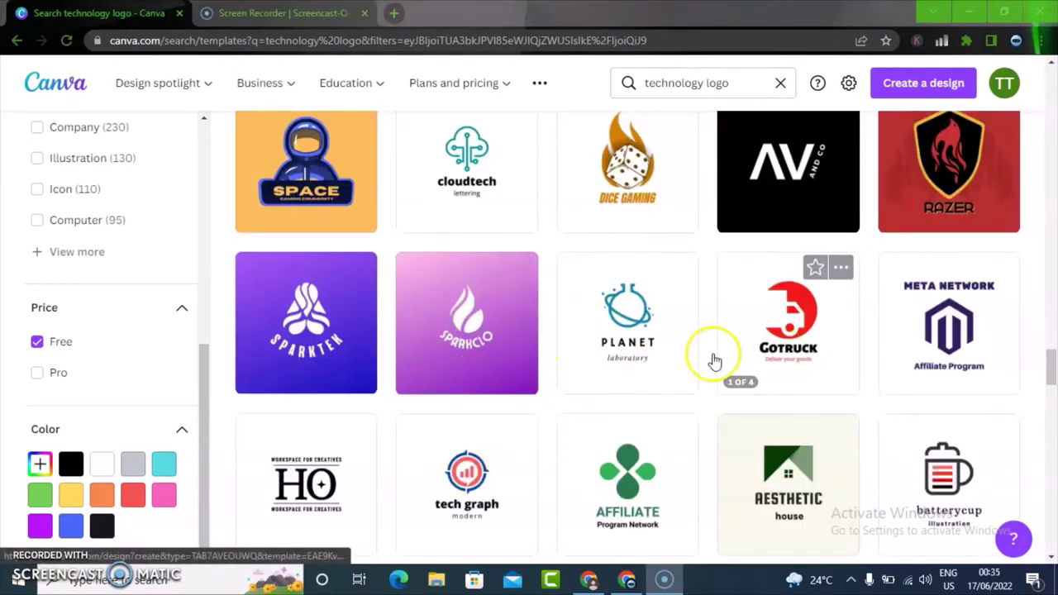
pyautogui.moveTo(1052, 364)
pyautogui.mouseDown()
pyautogui.moveTo(1053, 468)
pyautogui.moveTo(1051, 376)
pyautogui.mouseUp()
# Step: Open the purple Sparkclo template and put the SPARKCLO wordmark into text editing
pyautogui.click(467, 263)
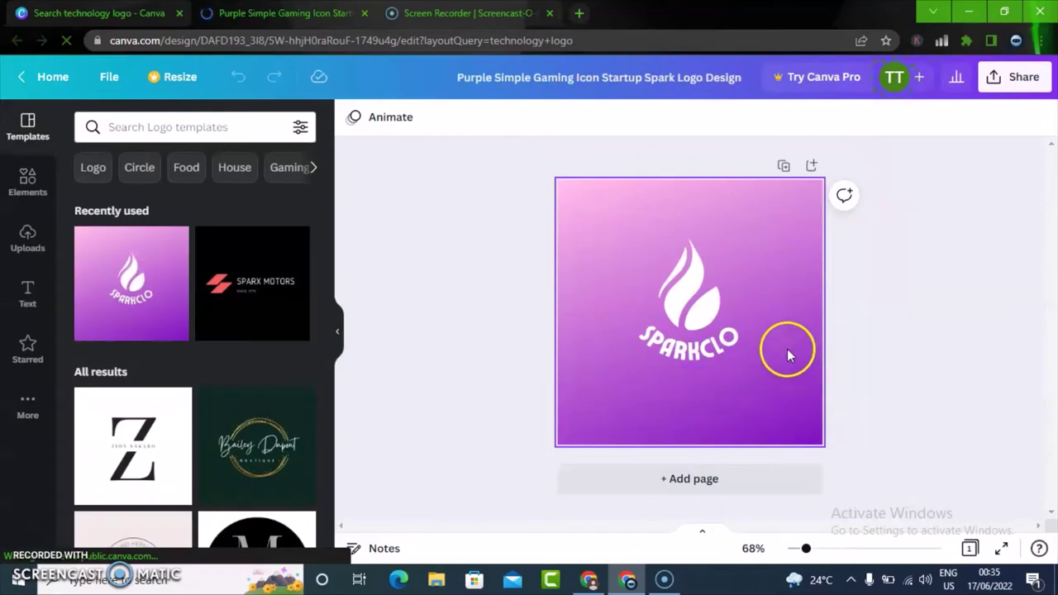
pyautogui.click(699, 301)
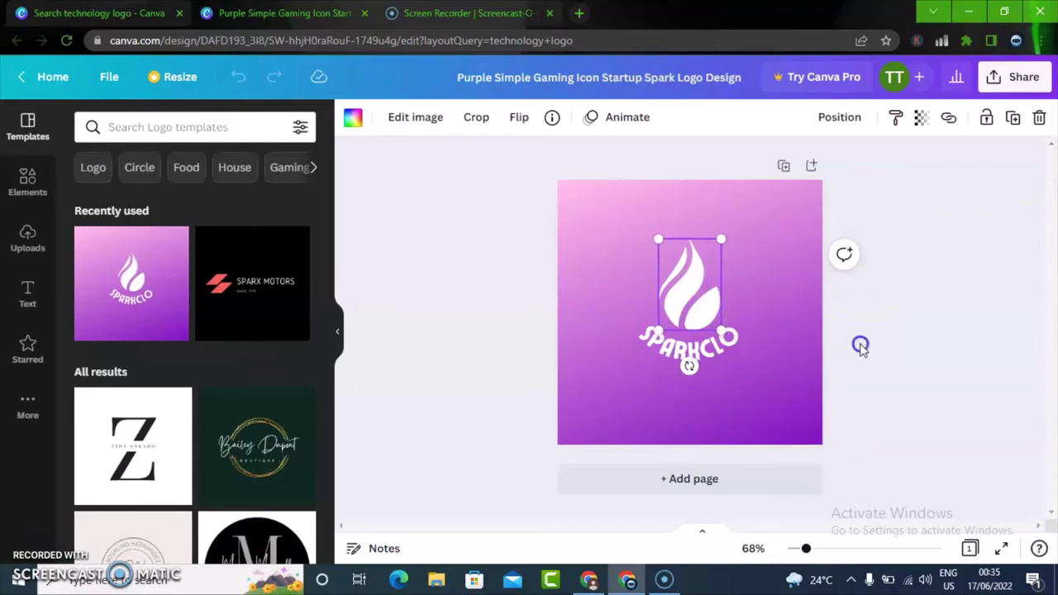
pyautogui.click(861, 348)
pyautogui.click(719, 349)
pyautogui.click(697, 353)
pyautogui.click(724, 410)
# Step: Replace SPARKCLO with WONDER WISE in the curved wordmark beneath the flame
pyautogui.click(679, 350)
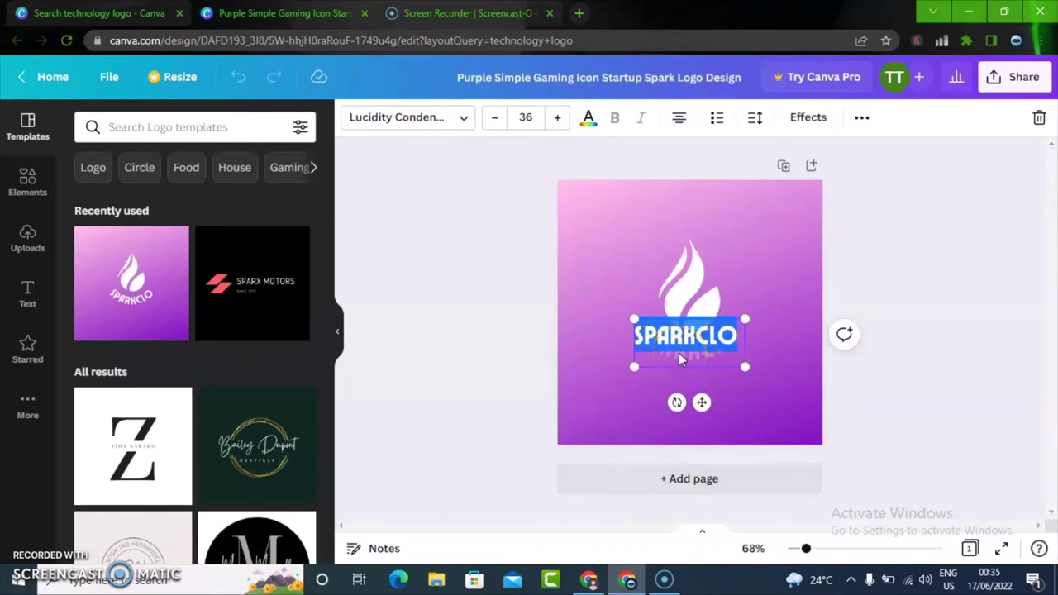
pyautogui.click(679, 339)
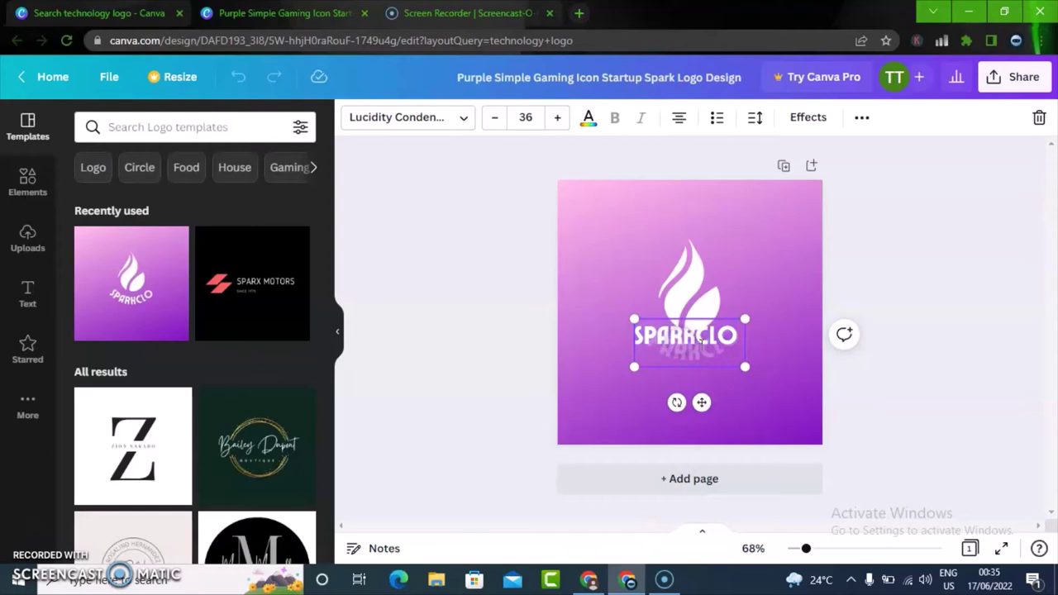
pyautogui.press('BackSpace')
pyautogui.press('BackSpace')
pyautogui.press('BackSpace')
pyautogui.press('BackSpace')
pyautogui.press('BackSpace')
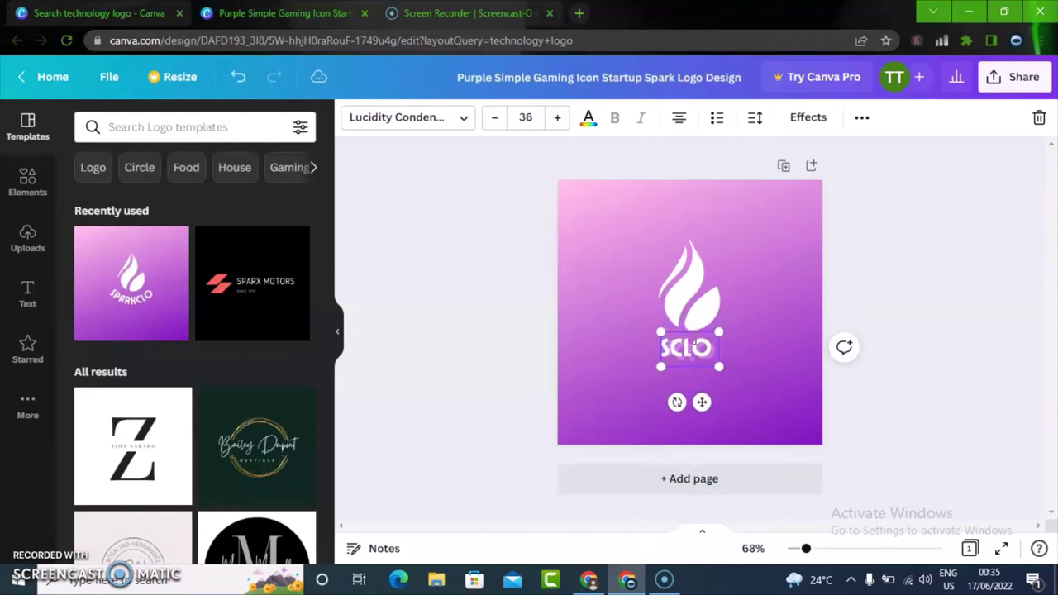
pyautogui.write('WONDER')
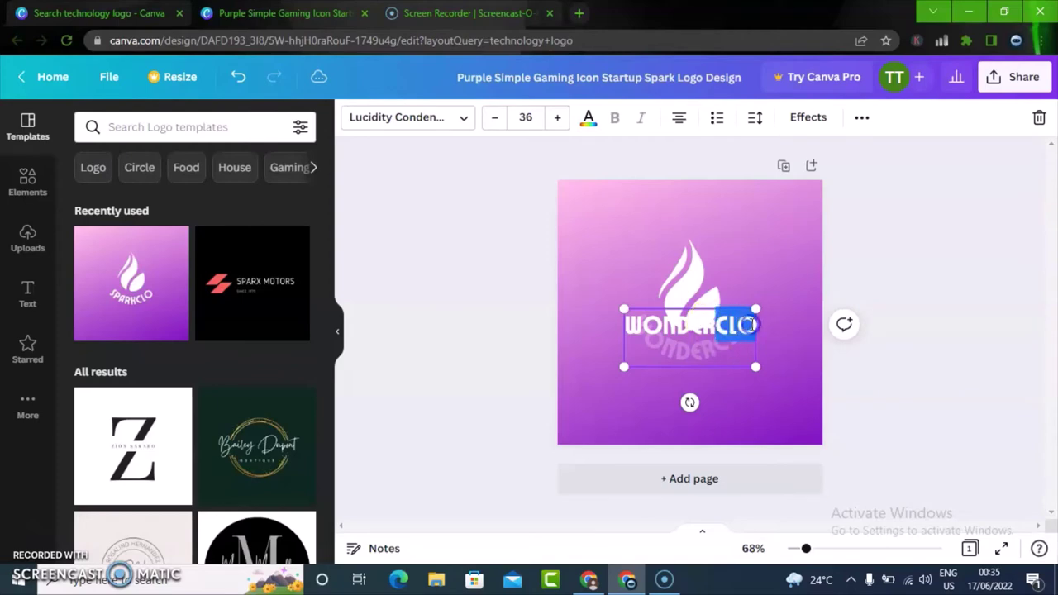
pyautogui.press('BackSpace')
pyautogui.write('WISE')
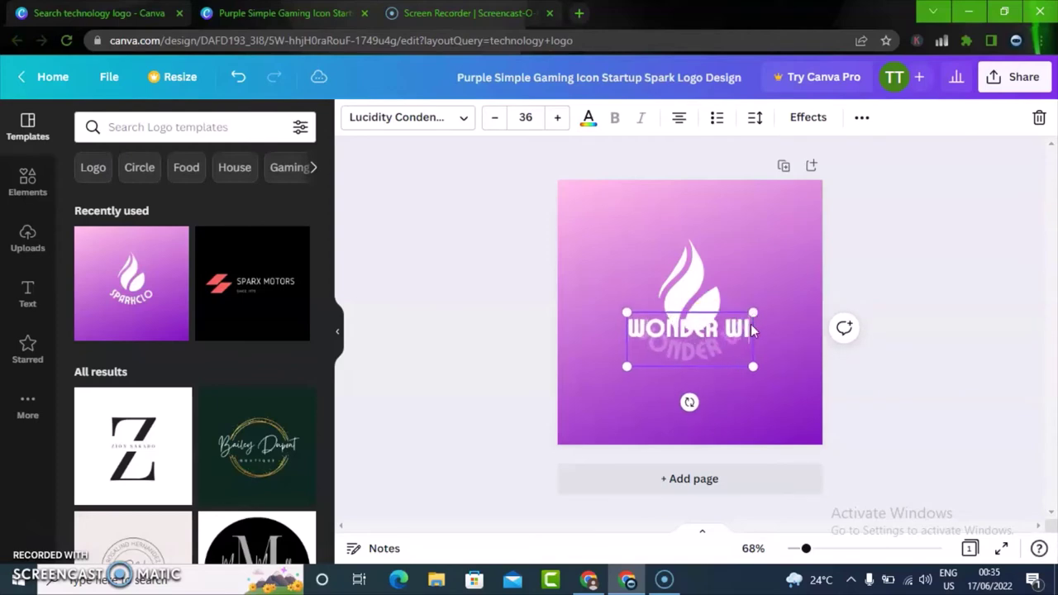
pyautogui.click(879, 394)
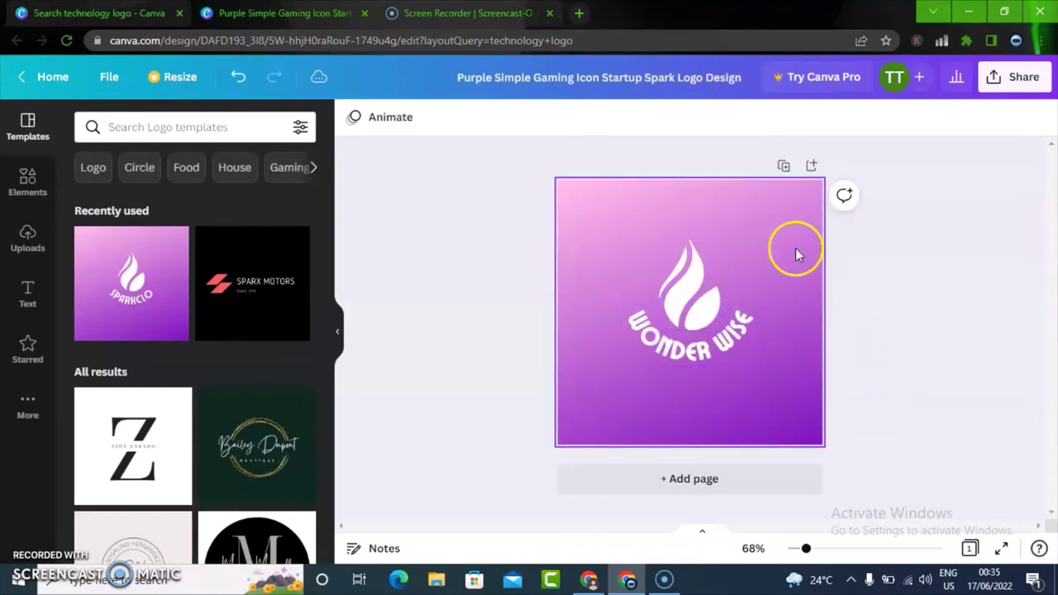
pyautogui.click(716, 276)
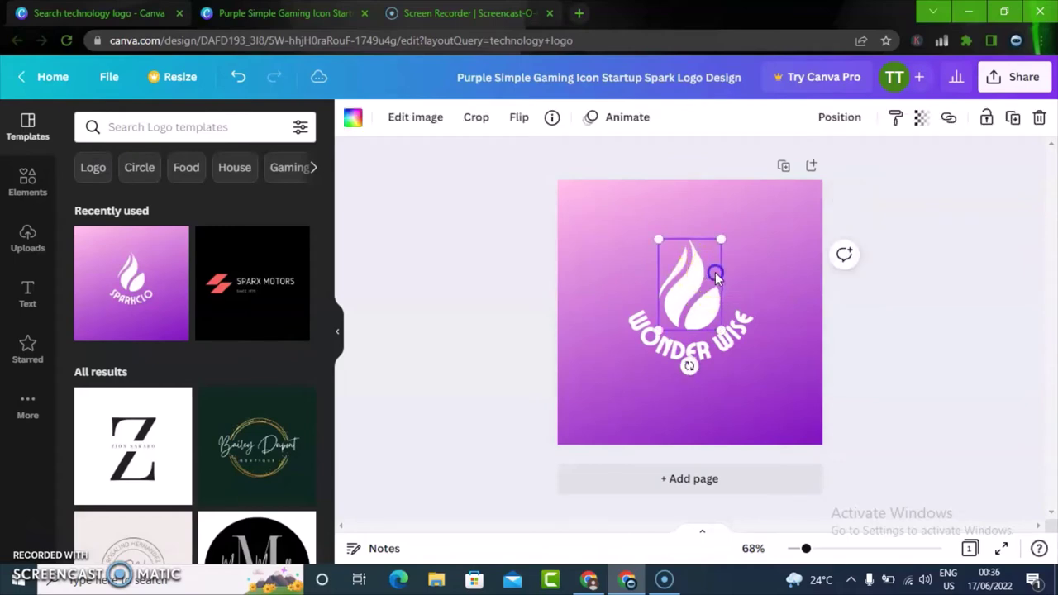
# Step: Rename the design to 'wonder wise logo'
pyautogui.click(913, 378)
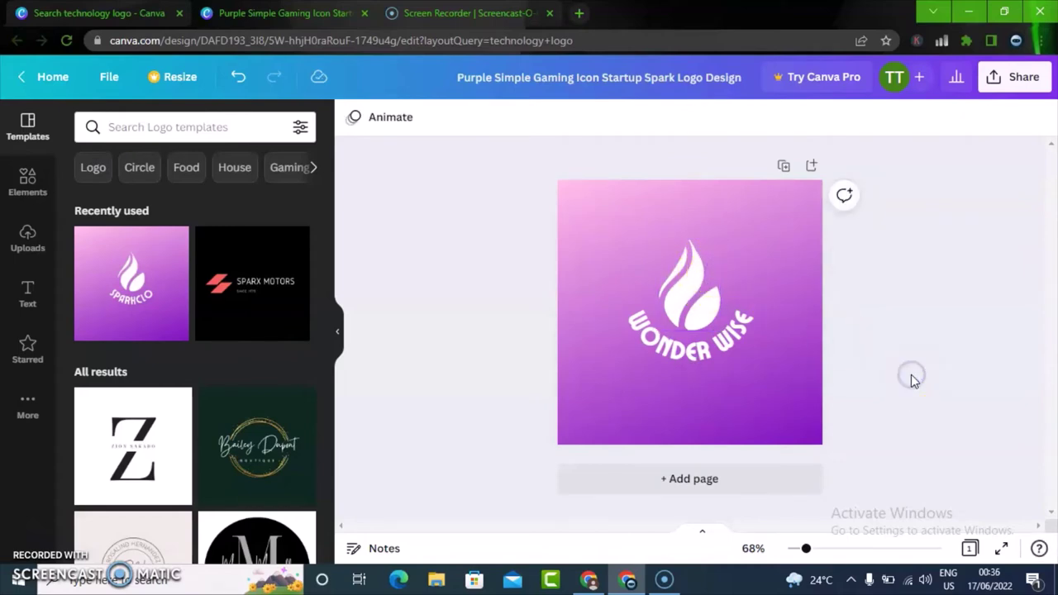
pyautogui.click(1011, 76)
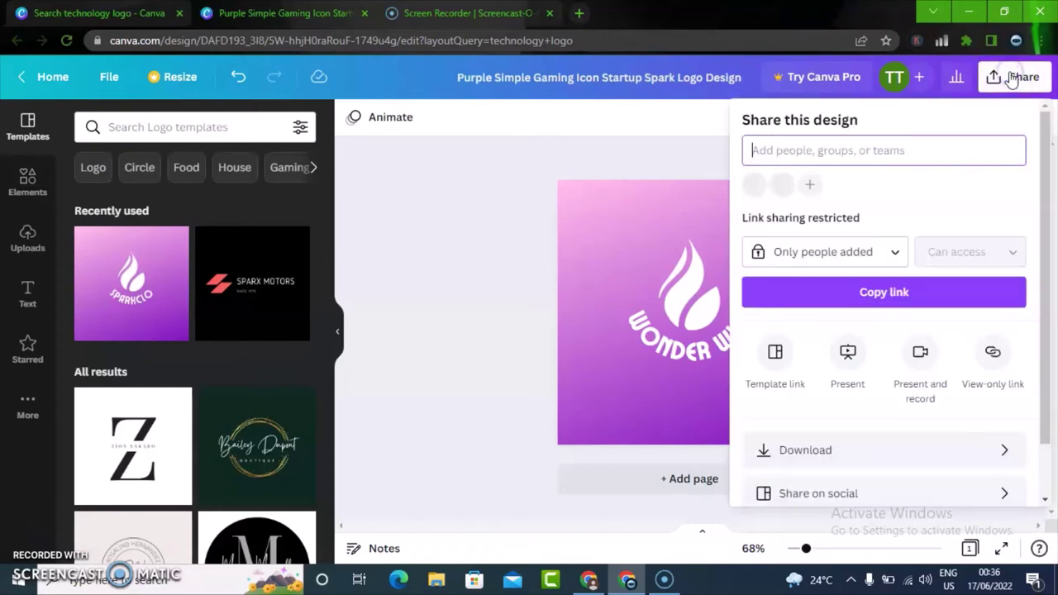
pyautogui.click(822, 456)
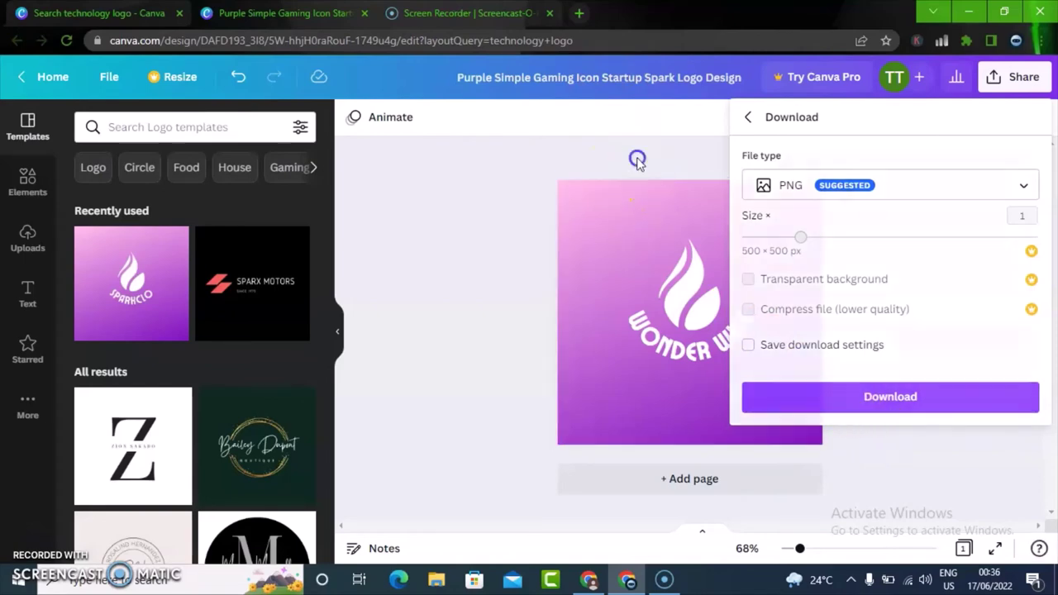
pyautogui.click(571, 75)
pyautogui.write('wondeer')
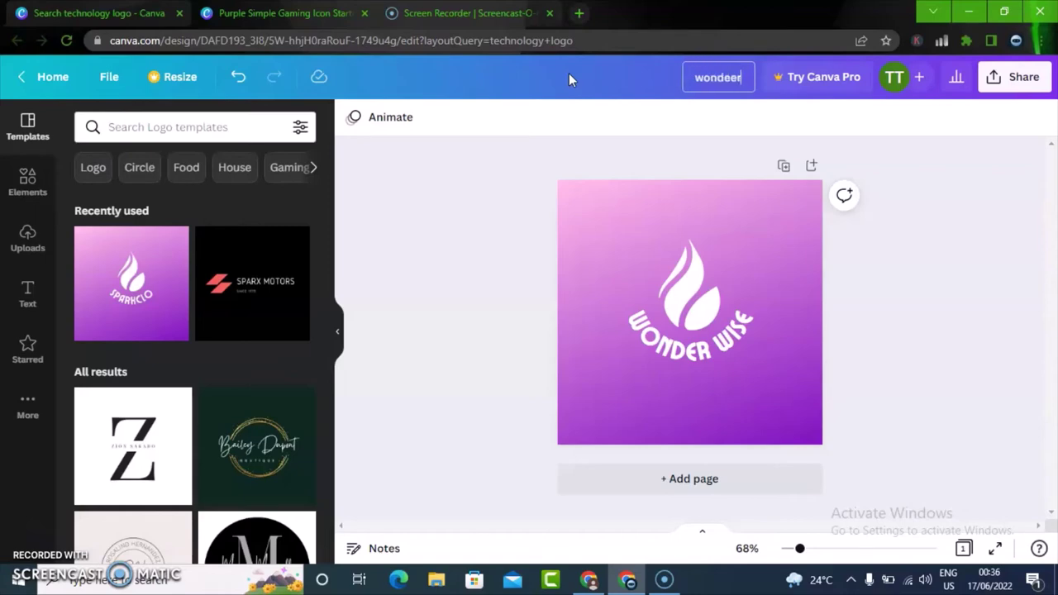
pyautogui.press('BackSpace')
pyautogui.press('BackSpace')
pyautogui.write('r wise logo')
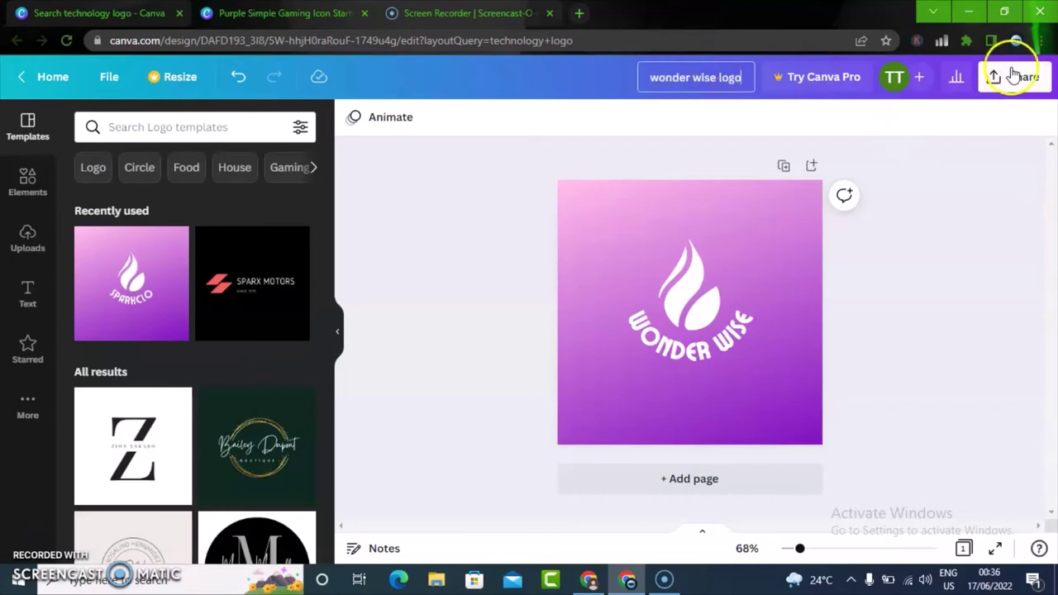
# Step: Download the design as the PNG file 'wonder wise logo.png'
pyautogui.click(1021, 78)
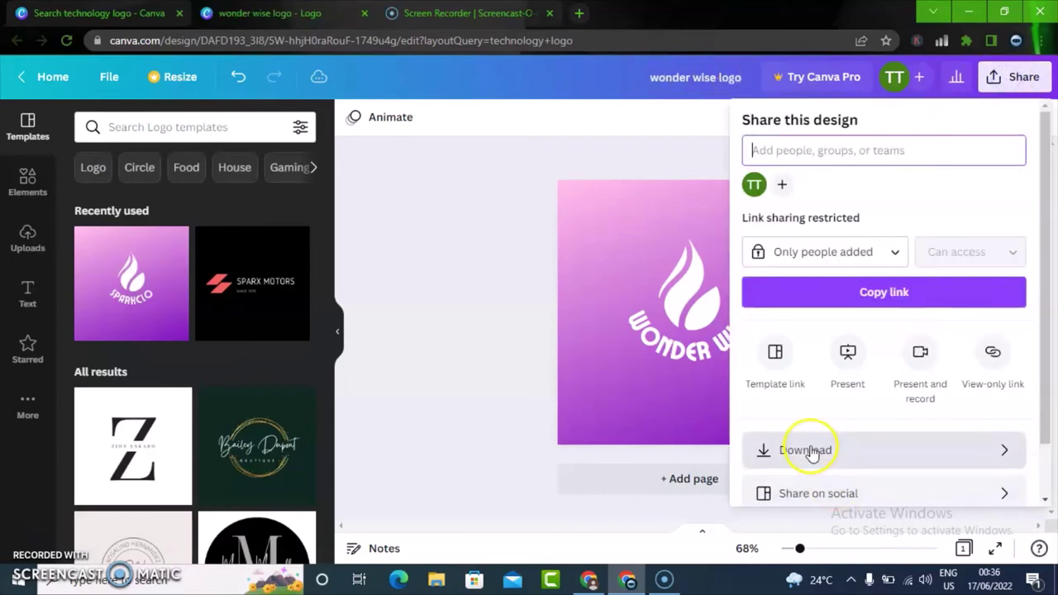
pyautogui.click(811, 450)
pyautogui.click(834, 395)
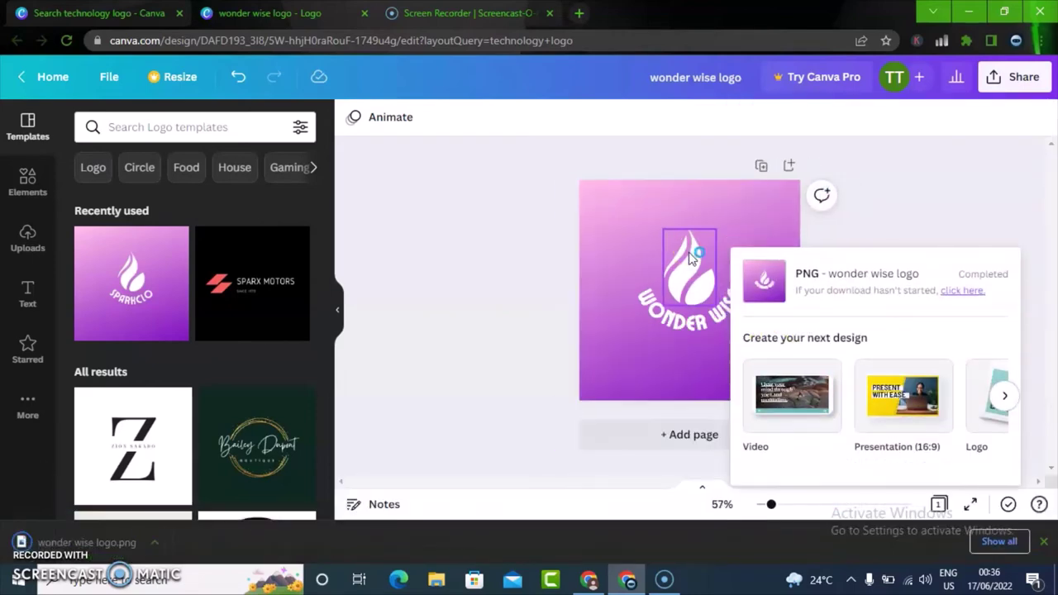
pyautogui.click(473, 330)
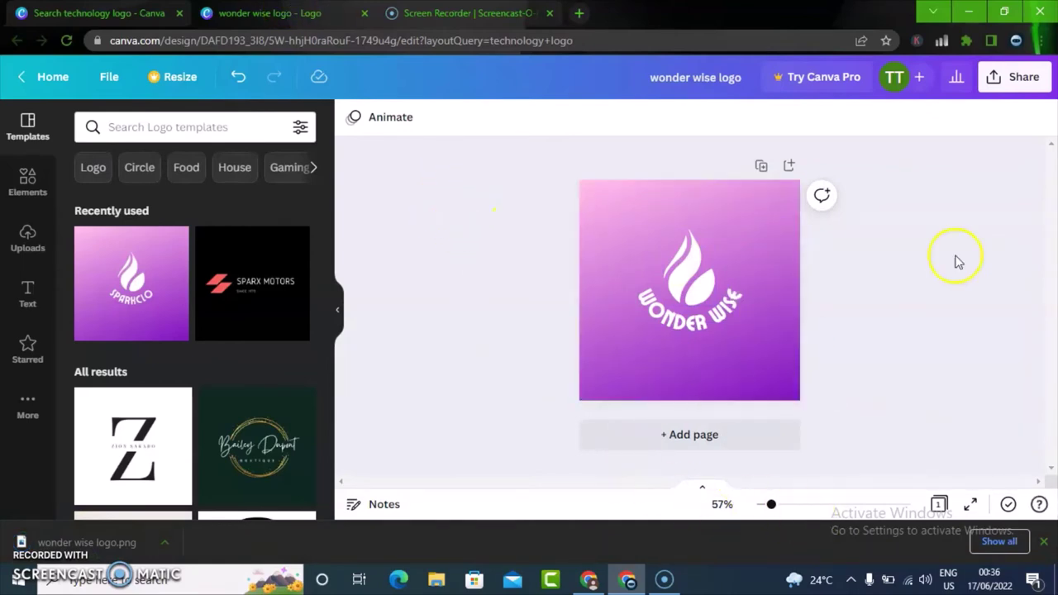
# Step: Go from YouTube home to the wonder wise channel and open its profile-picture customisation
pyautogui.click(587, 581)
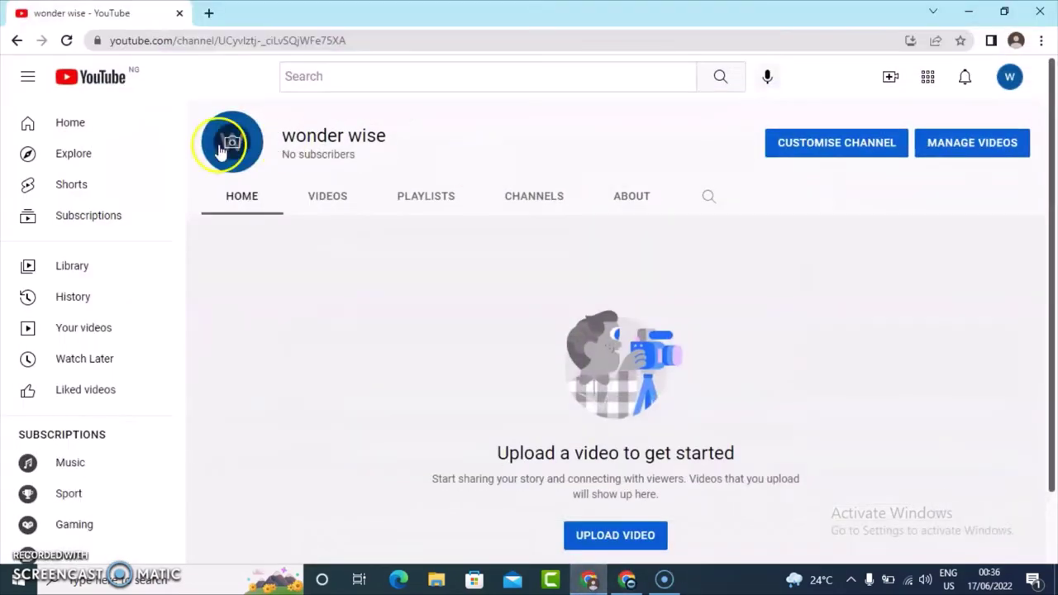
pyautogui.click(56, 133)
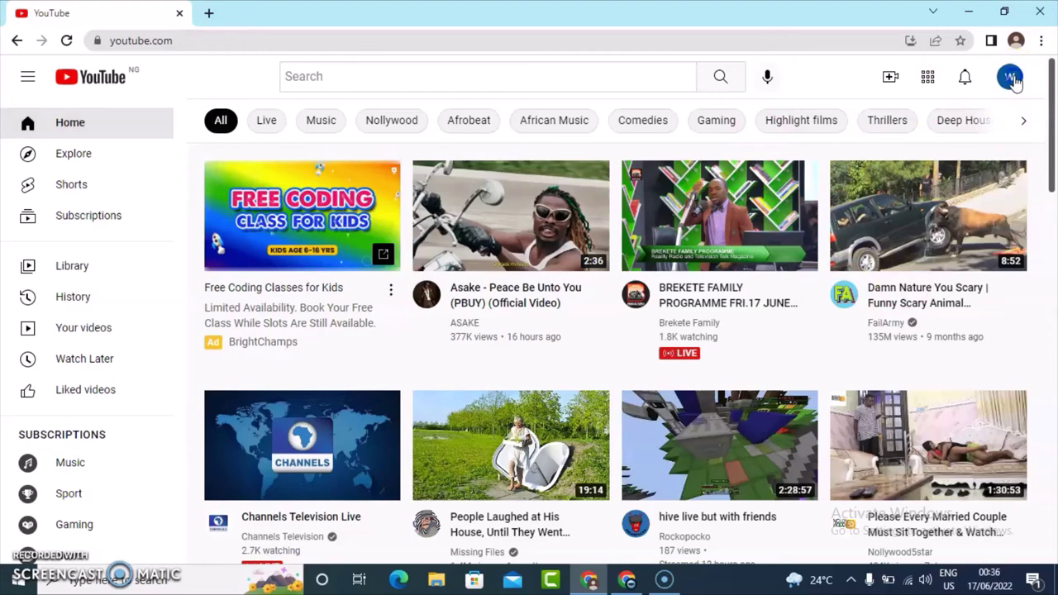
pyautogui.click(1010, 78)
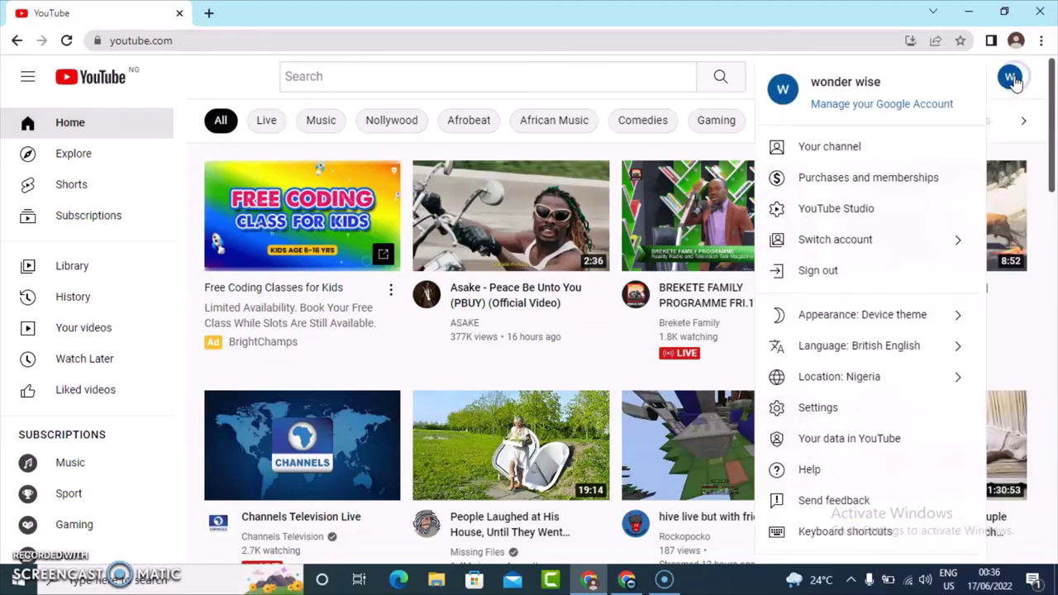
pyautogui.click(843, 147)
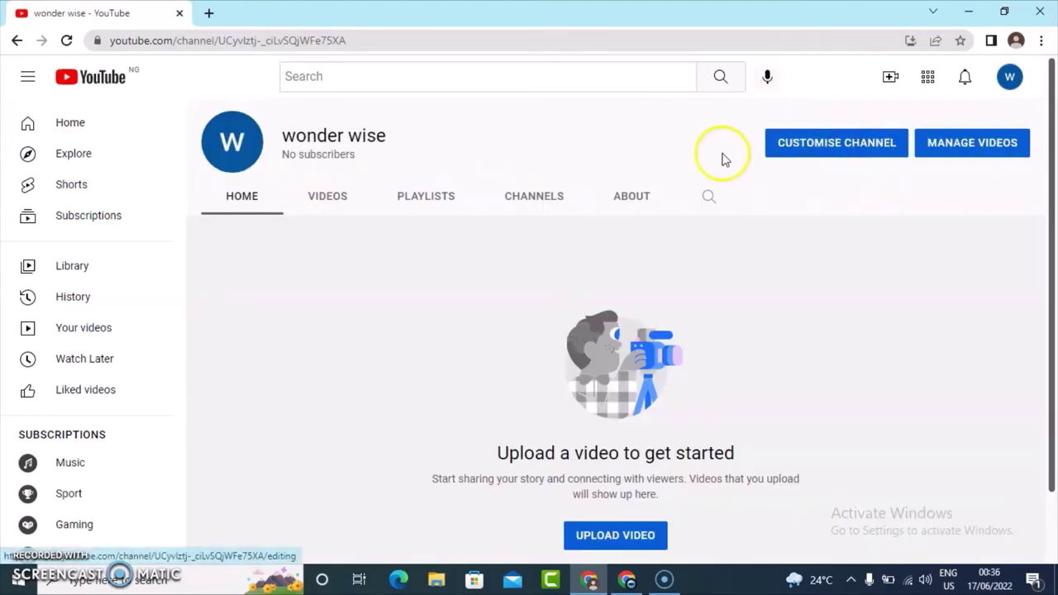
pyautogui.click(233, 152)
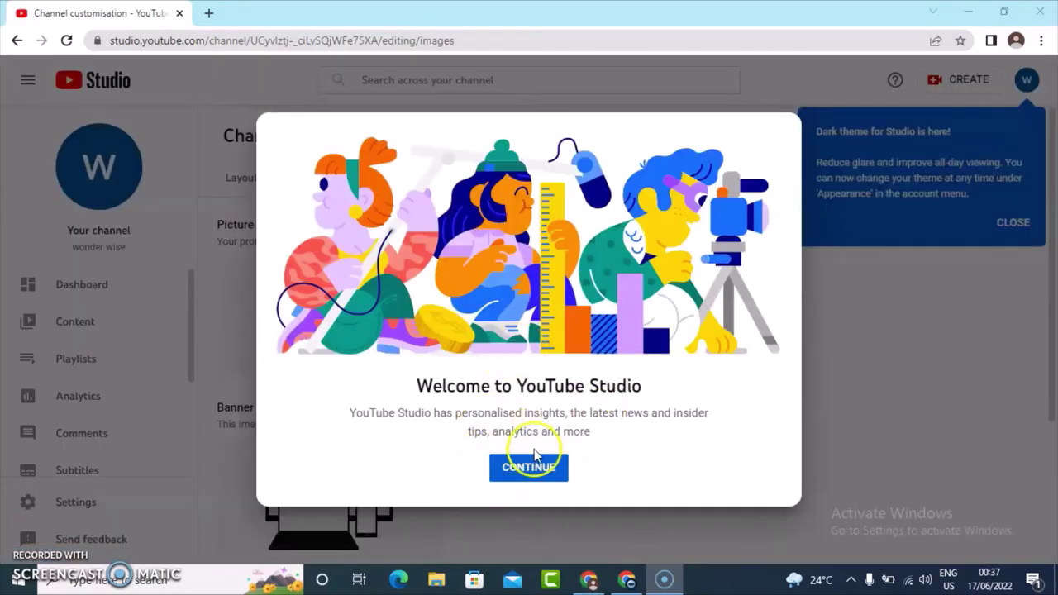
# Step: Upload 'wonder wise logo' from Downloads as the new channel profile picture
pyautogui.click(519, 466)
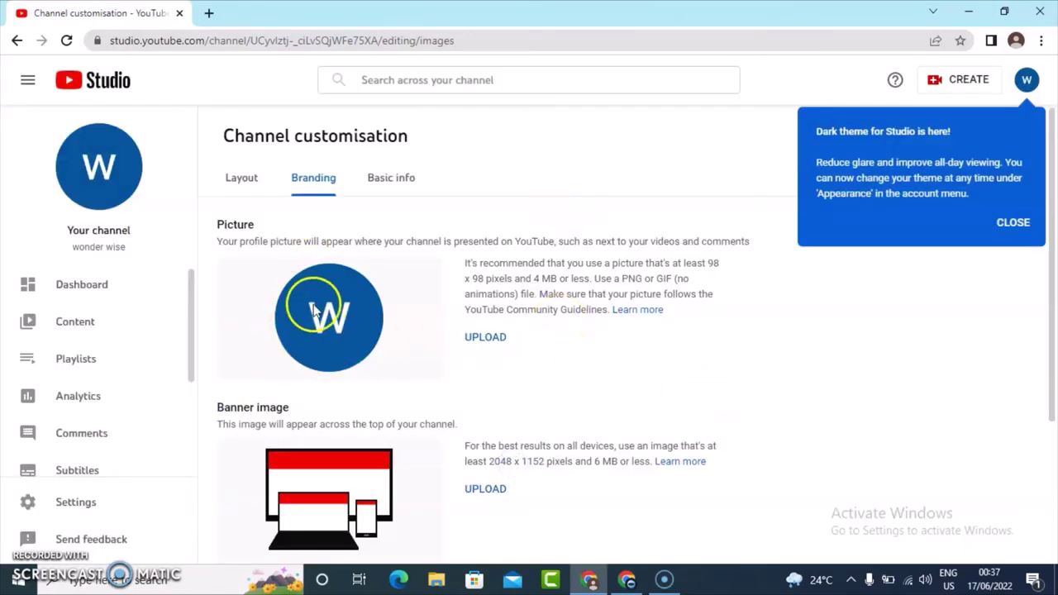
pyautogui.click(487, 338)
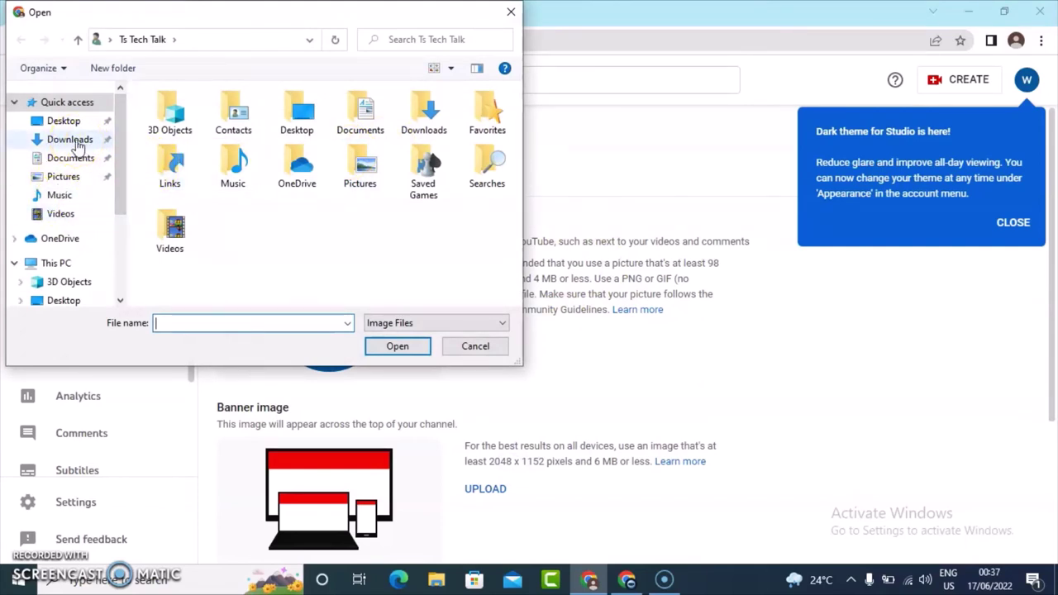
pyautogui.click(73, 140)
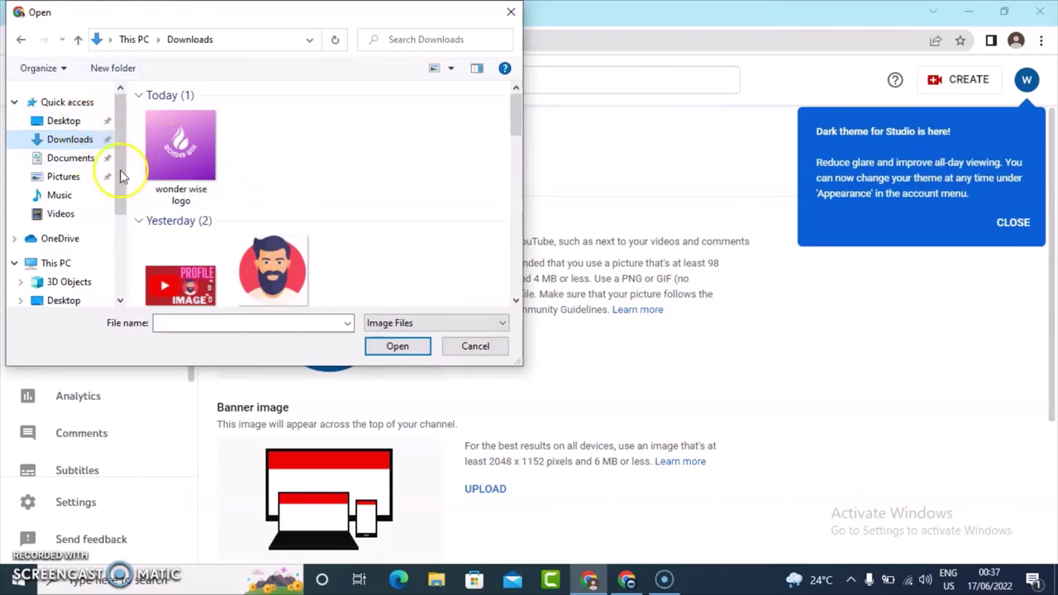
pyautogui.doubleClick(169, 153)
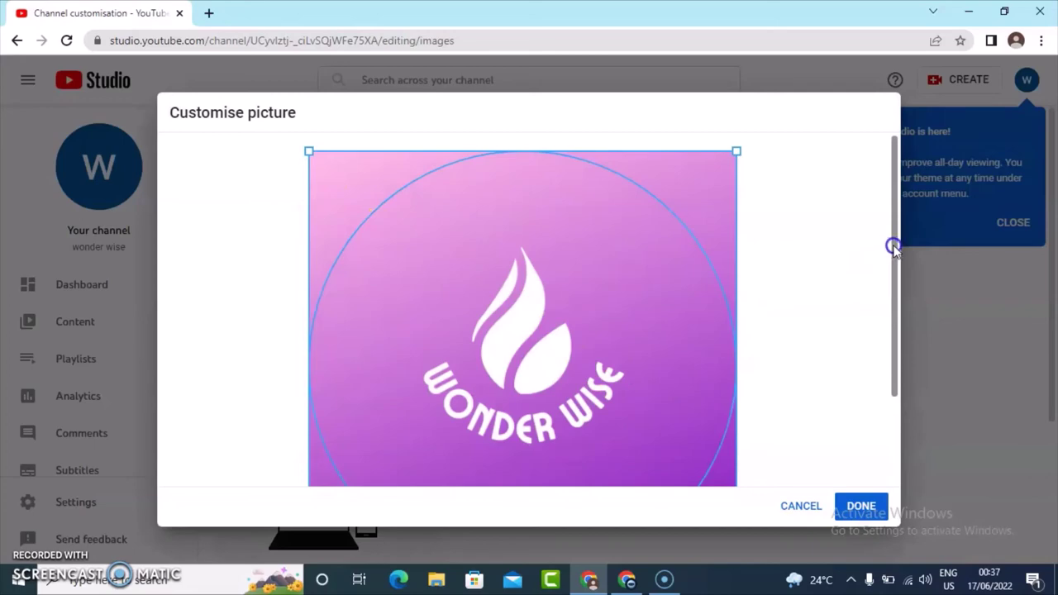
# Step: Drag the crop handles so the square spans the whole wonder wise logo
pyautogui.moveTo(894, 248)
pyautogui.mouseDown()
pyautogui.moveTo(894, 347)
pyautogui.moveTo(886, 232)
pyautogui.mouseUp()
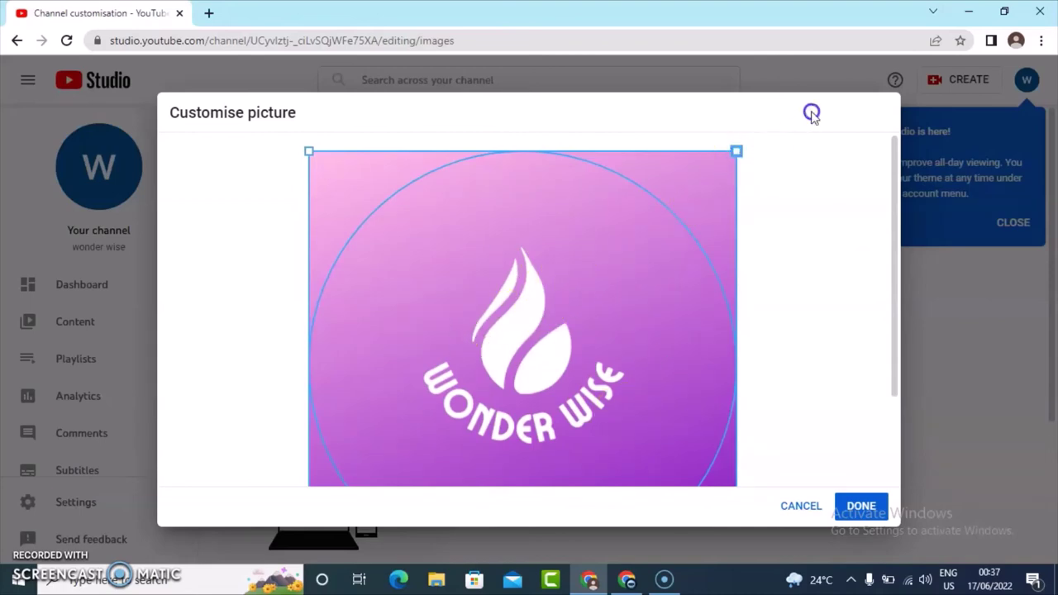
pyautogui.moveTo(737, 152); pyautogui.dragTo(766, 129)
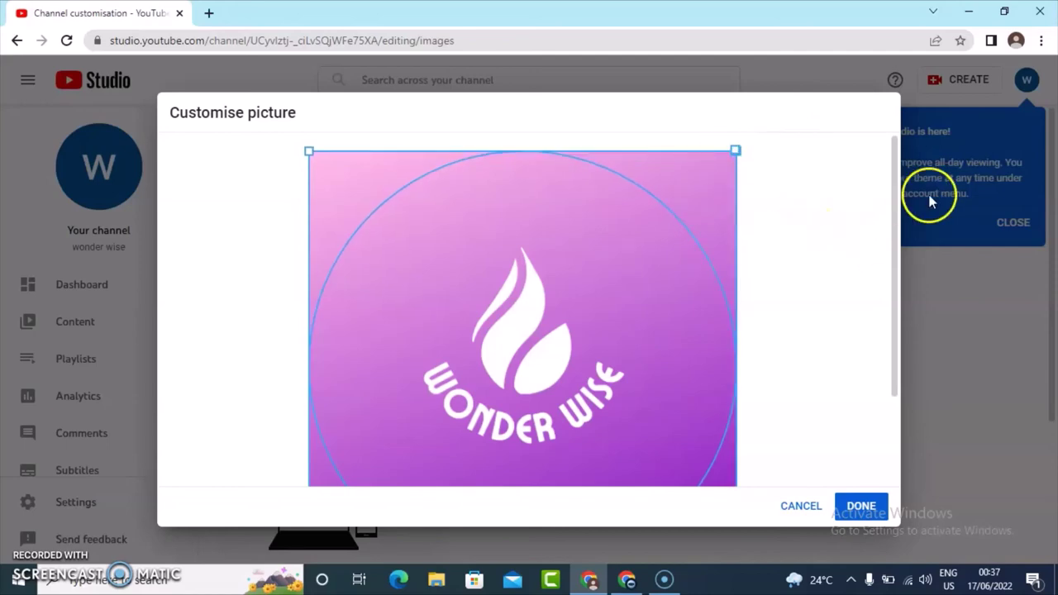
pyautogui.moveTo(893, 205); pyautogui.dragTo(898, 315)
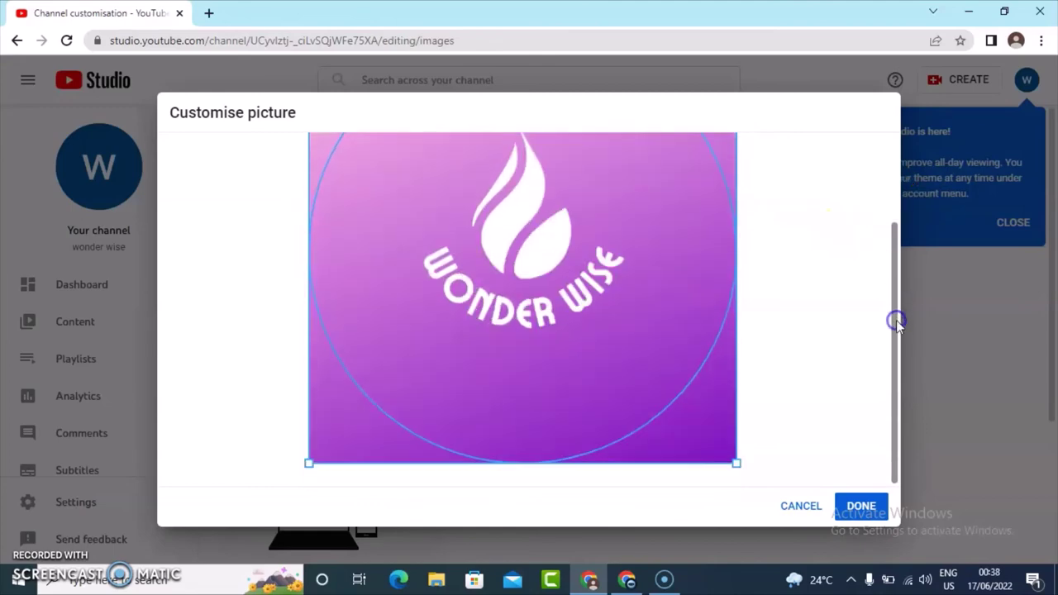
# Step: Confirm the cropped Wonder Wise logo, dismiss the dark theme notice, and publish the branding change
pyautogui.click(861, 506)
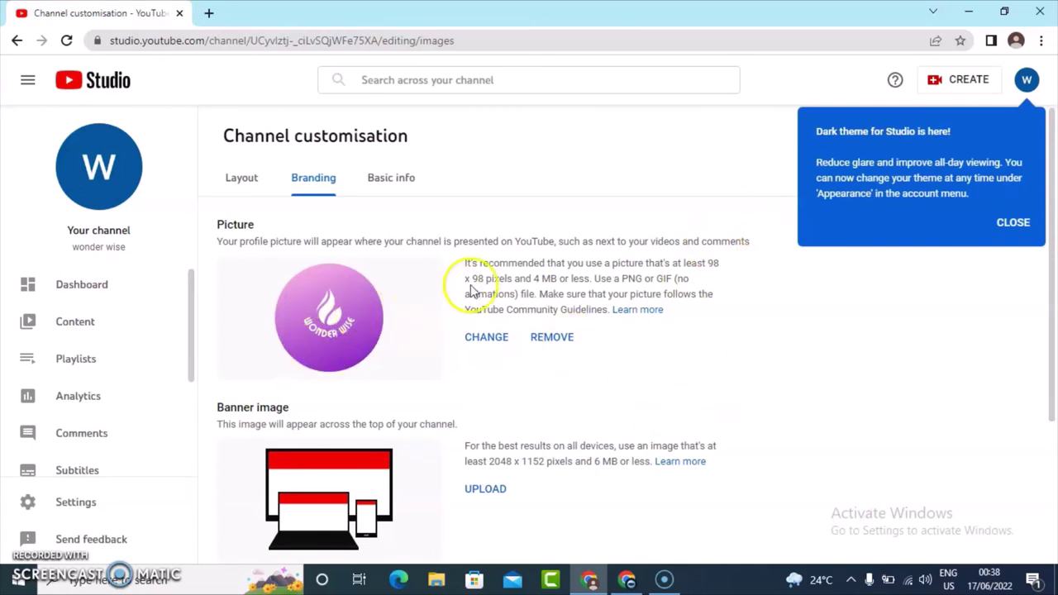
pyautogui.click(1014, 223)
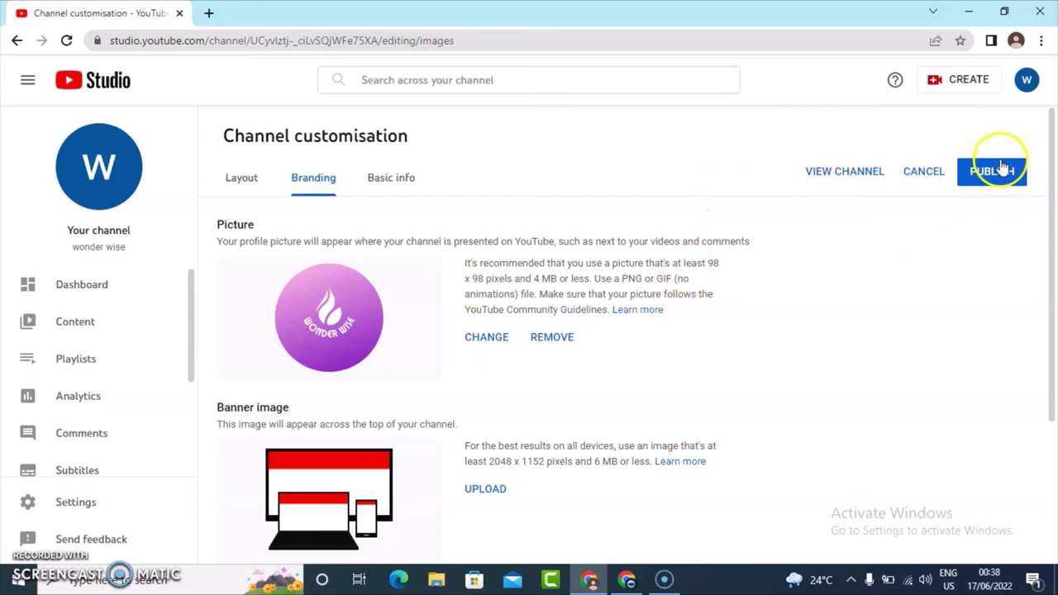
pyautogui.click(992, 172)
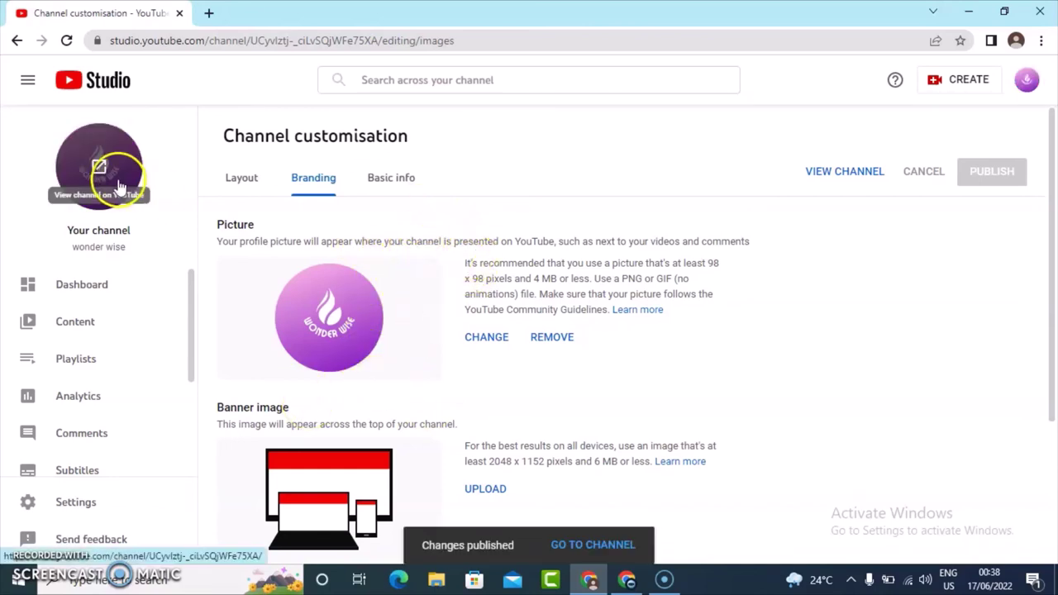
# Step: Load youtube.com in a new tab and go to the wonder wise channel from the account menu
pyautogui.click(207, 12)
pyautogui.write('you')
pyautogui.press('Return')
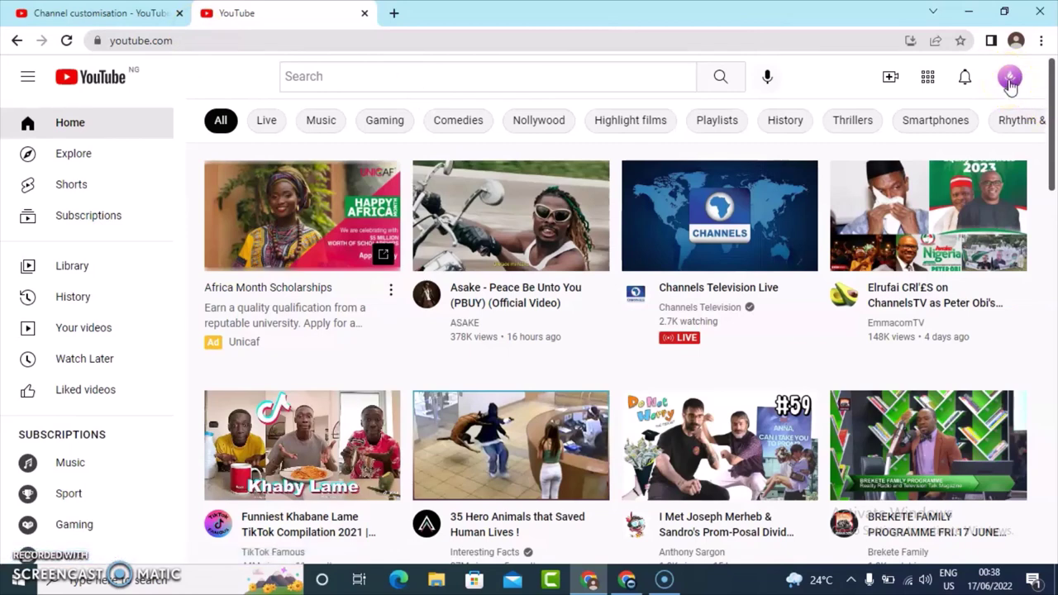
pyautogui.click(1010, 80)
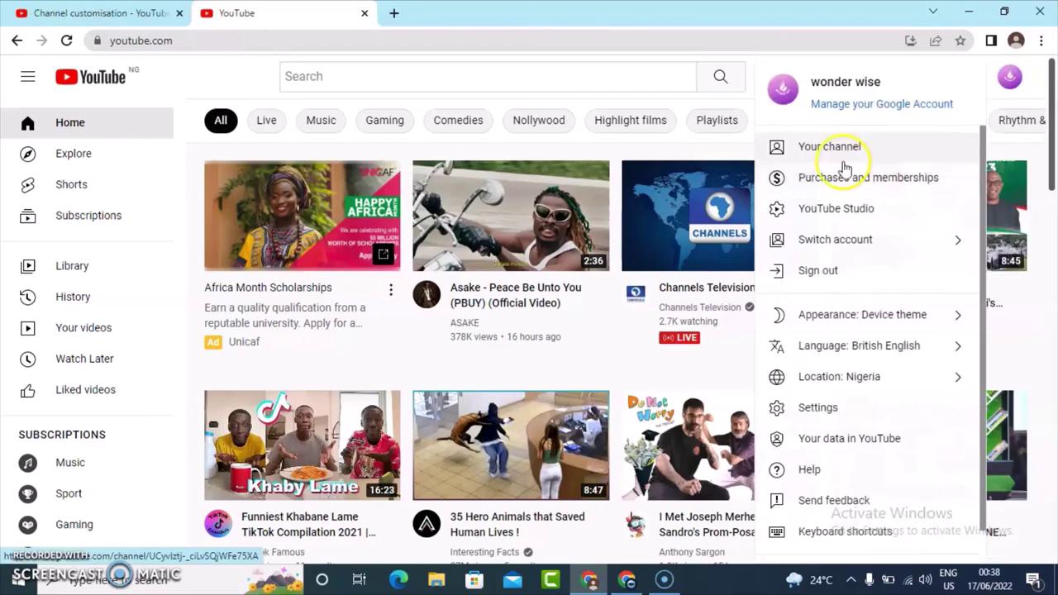
pyautogui.click(816, 150)
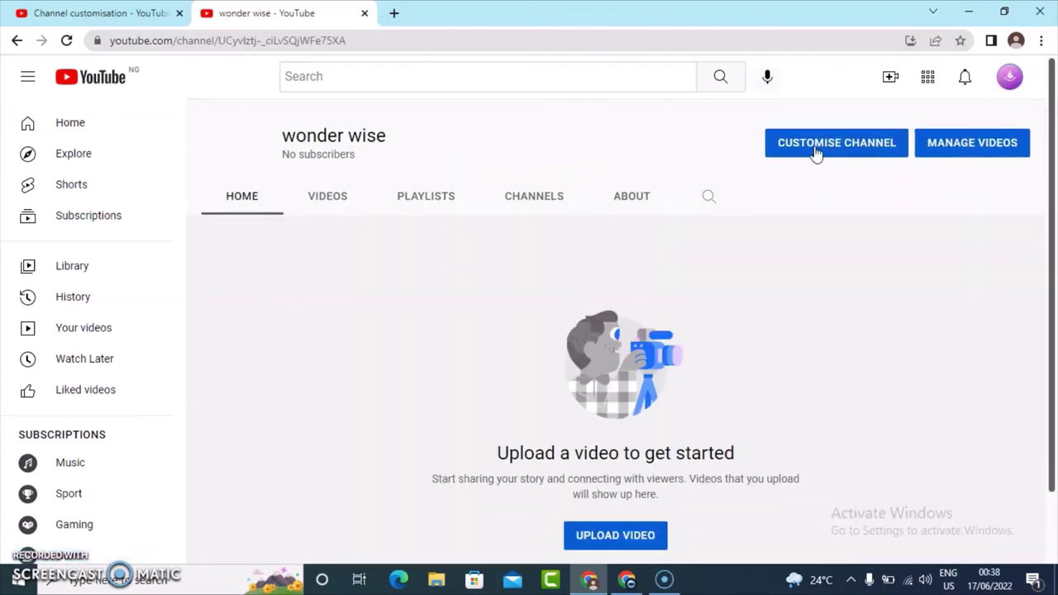